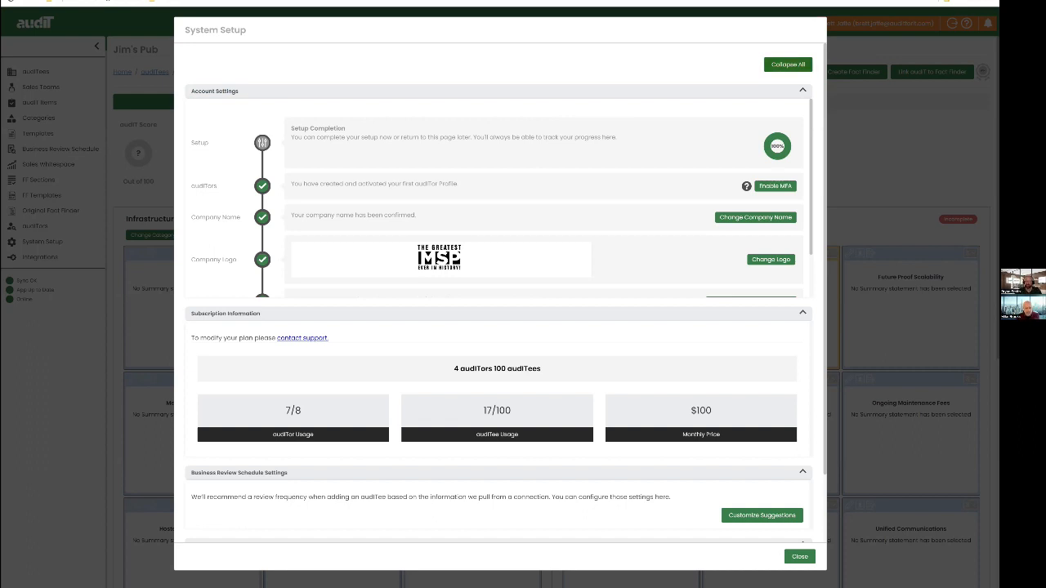
# Step: Collapse all System Setup sections and review only the Account Settings section
pyautogui.click(788, 64)
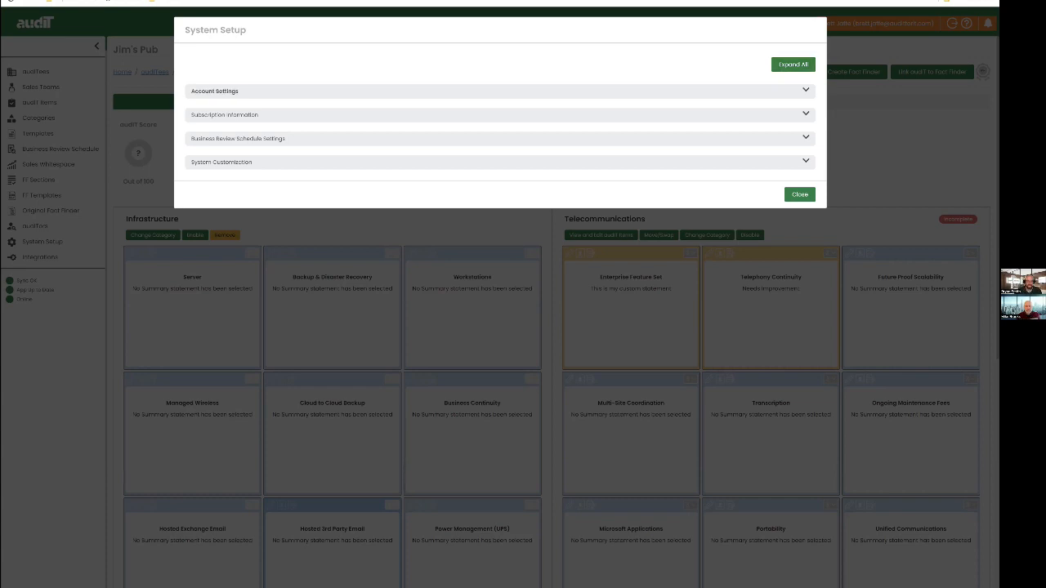
pyautogui.click(660, 92)
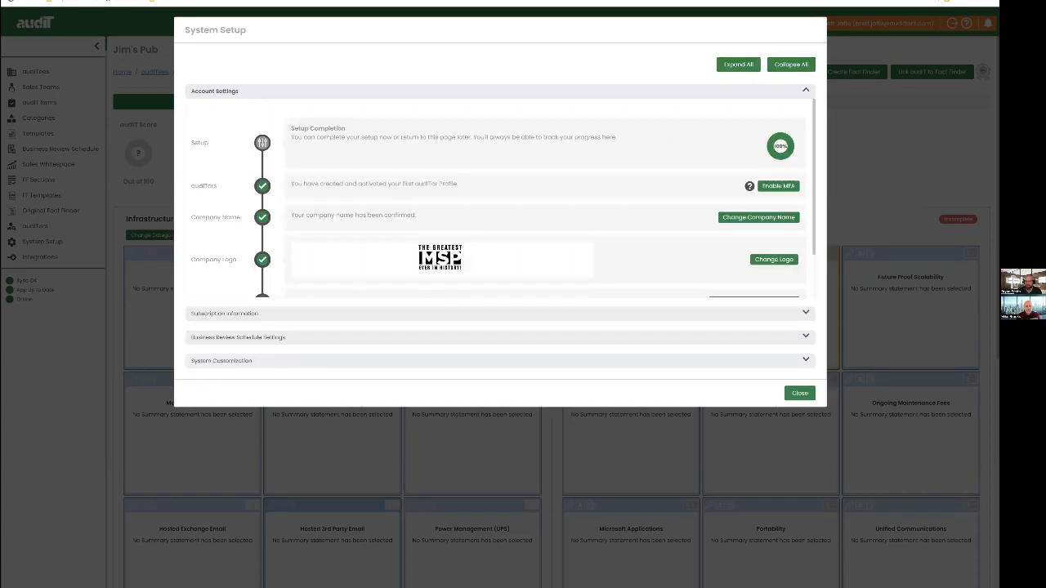
pyautogui.scroll(-1, 503, 199)
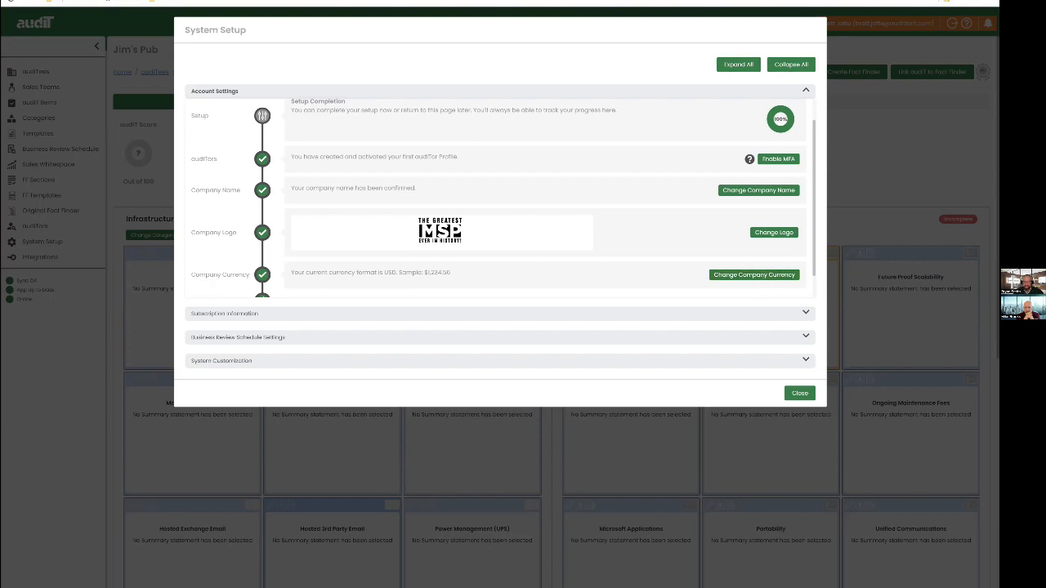
pyautogui.click(805, 91)
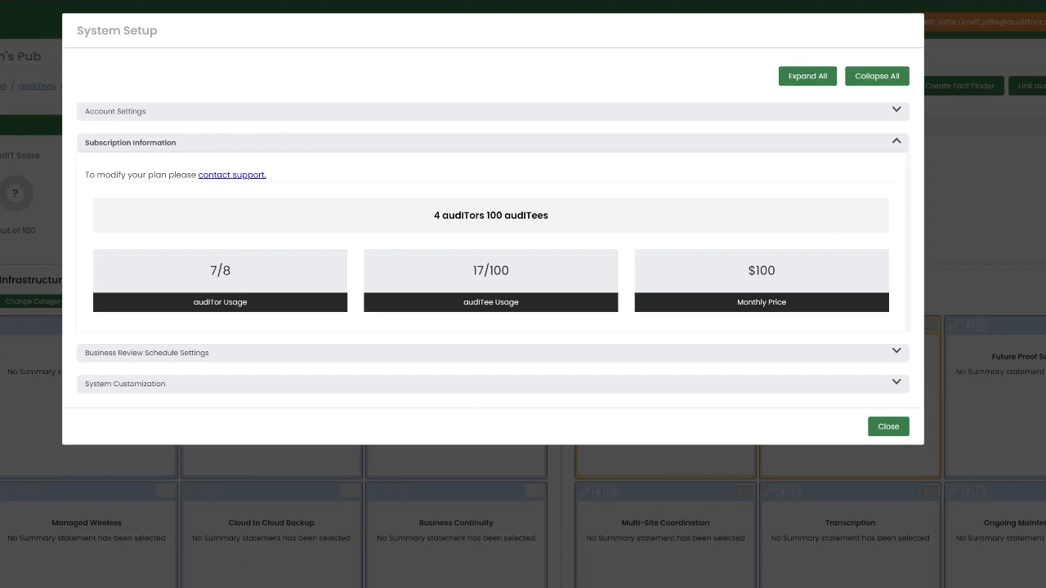
# Step: Review the Subscription Information and Business Review Schedule Settings sections, leaving both collapsed
pyautogui.click(177, 142)
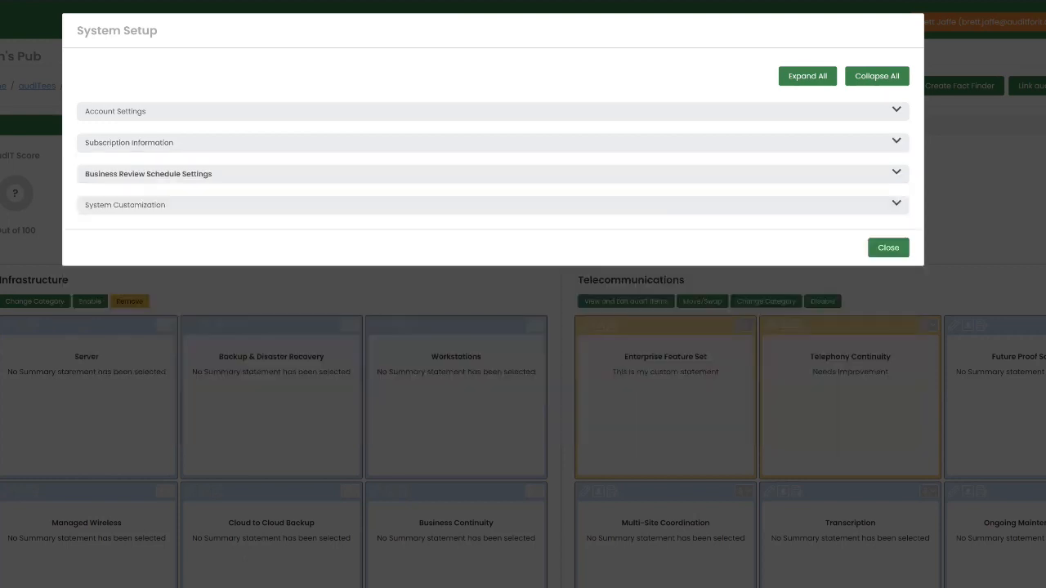
pyautogui.click(179, 174)
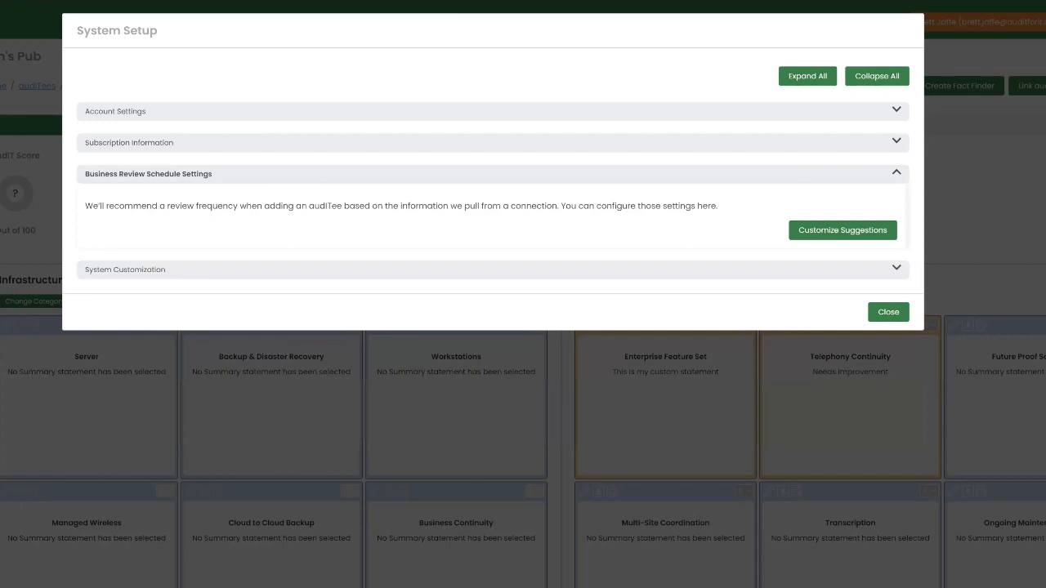
pyautogui.click(179, 174)
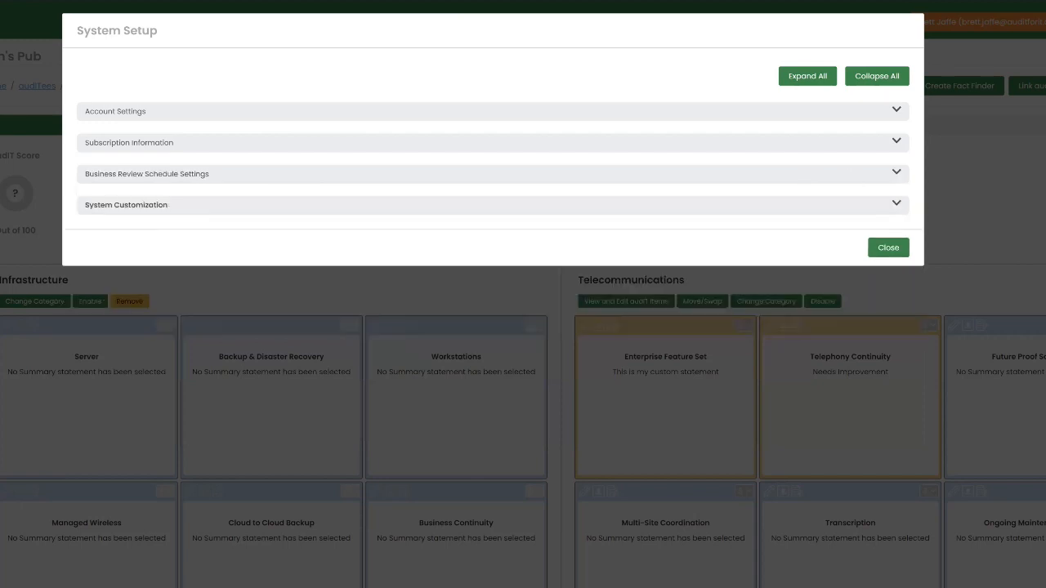
# Step: Open label customization under System Customization and set the custom value for One Off Cost to Project Fee
pyautogui.click(850, 216)
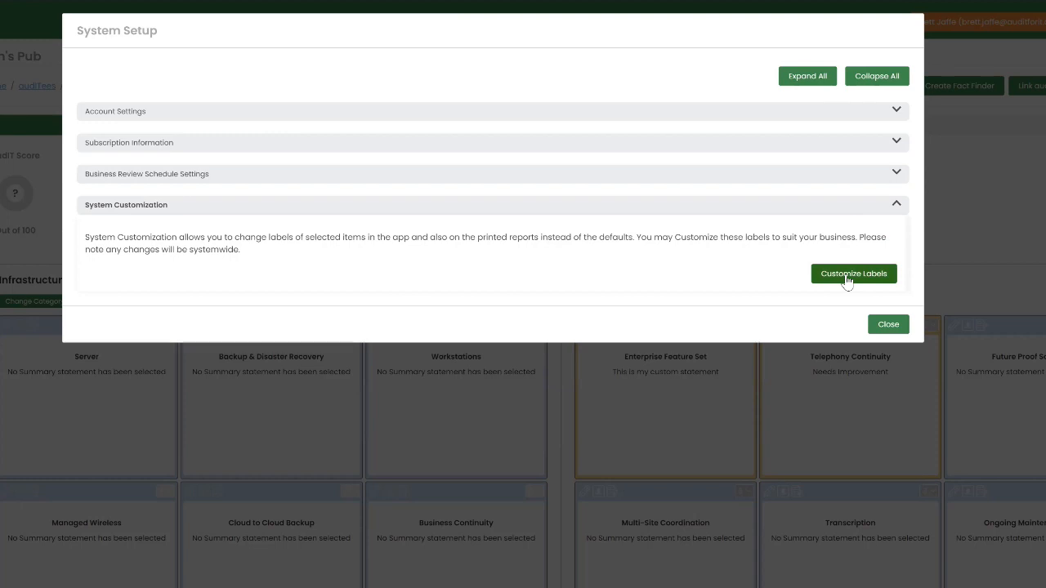
pyautogui.click(848, 278)
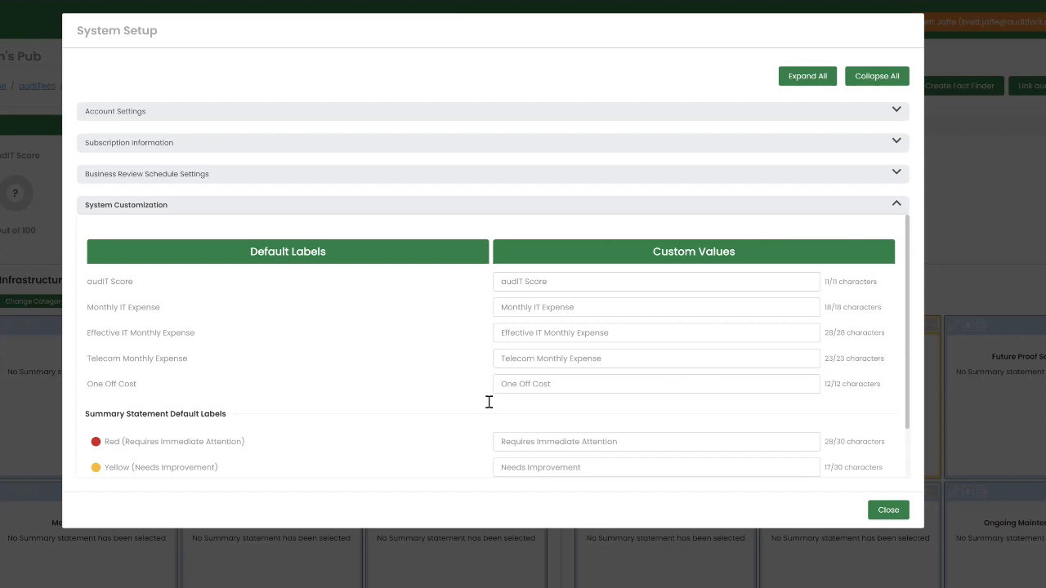
pyautogui.moveTo(531, 385); pyautogui.dragTo(424, 393)
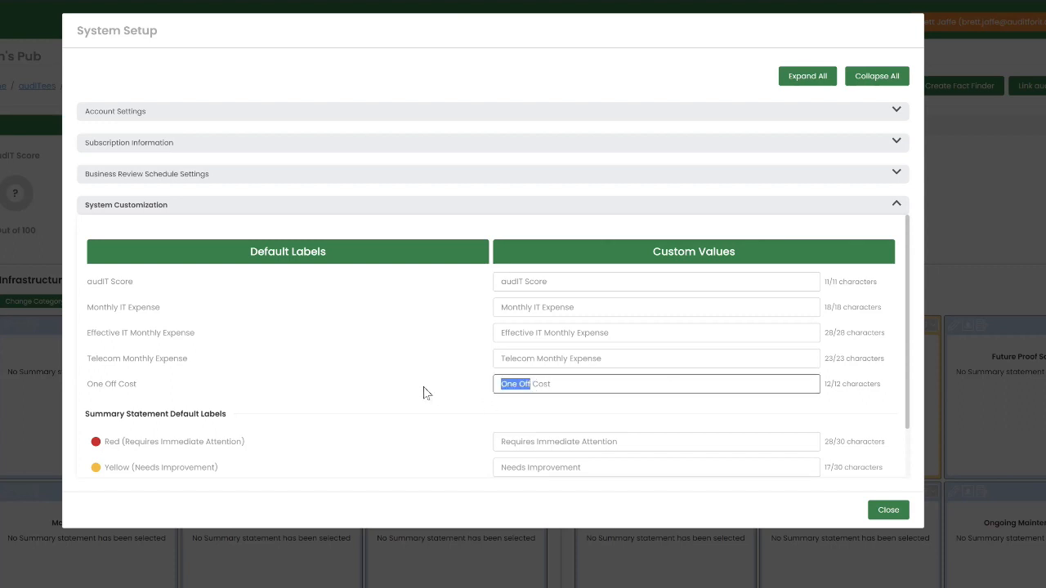
pyautogui.write('Project')
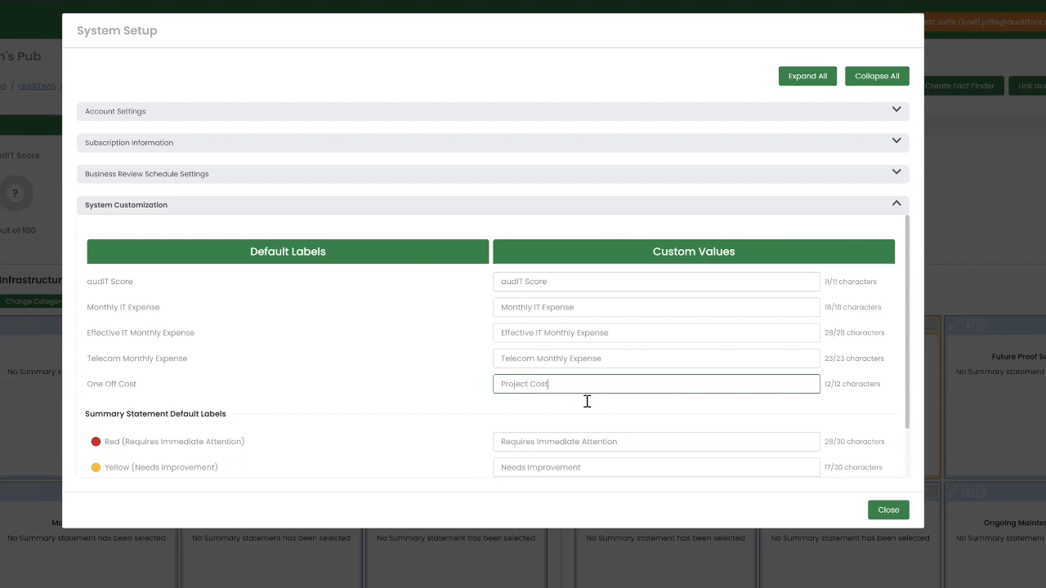
pyautogui.press('BackSpace')
pyautogui.press('BackSpace')
pyautogui.press('BackSpace')
pyautogui.press('BackSpace')
pyautogui.write('Fee')
# Step: Save the custom labels and close System Setup, checking the Project Fee label in the audIT details
pyautogui.scroll(-1, 857, 363)
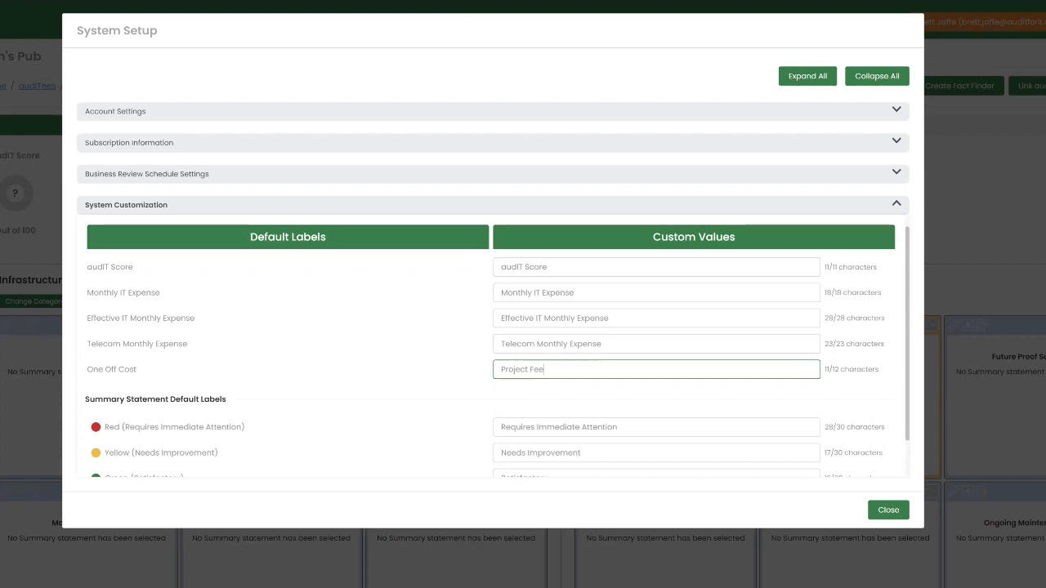
pyautogui.scroll(-1, 857, 364)
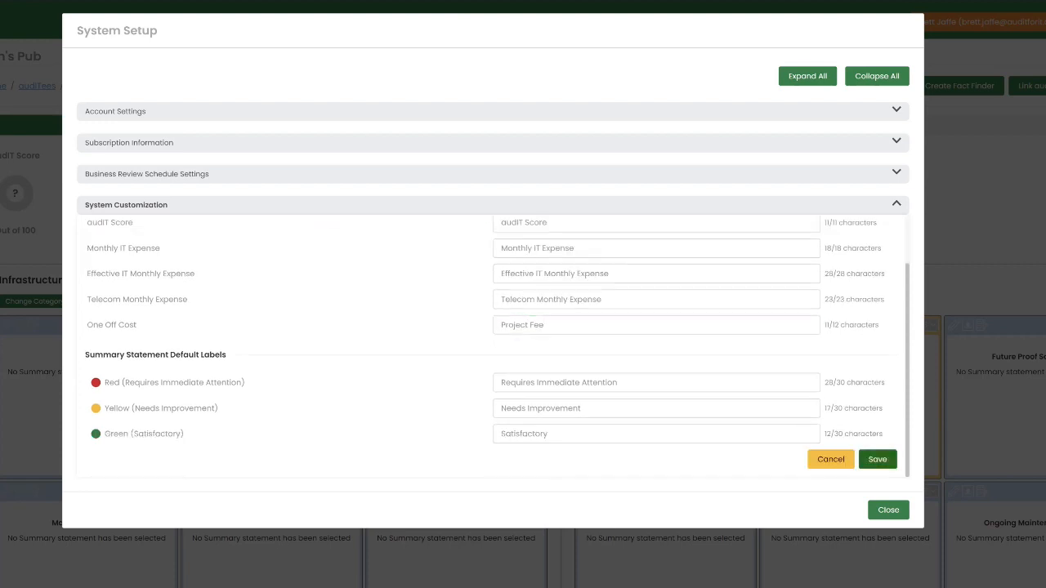
pyautogui.click(877, 460)
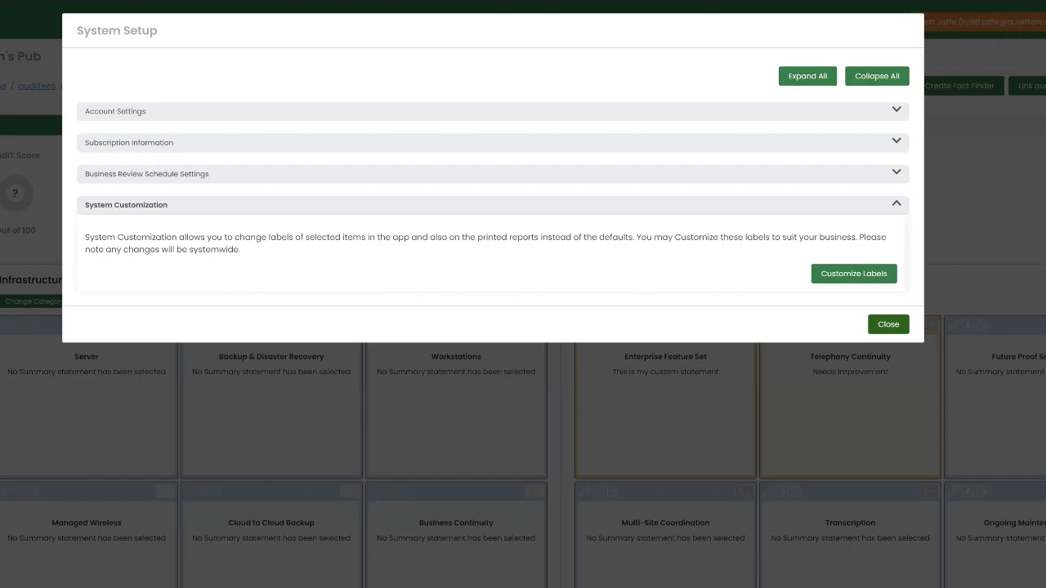
pyautogui.click(888, 325)
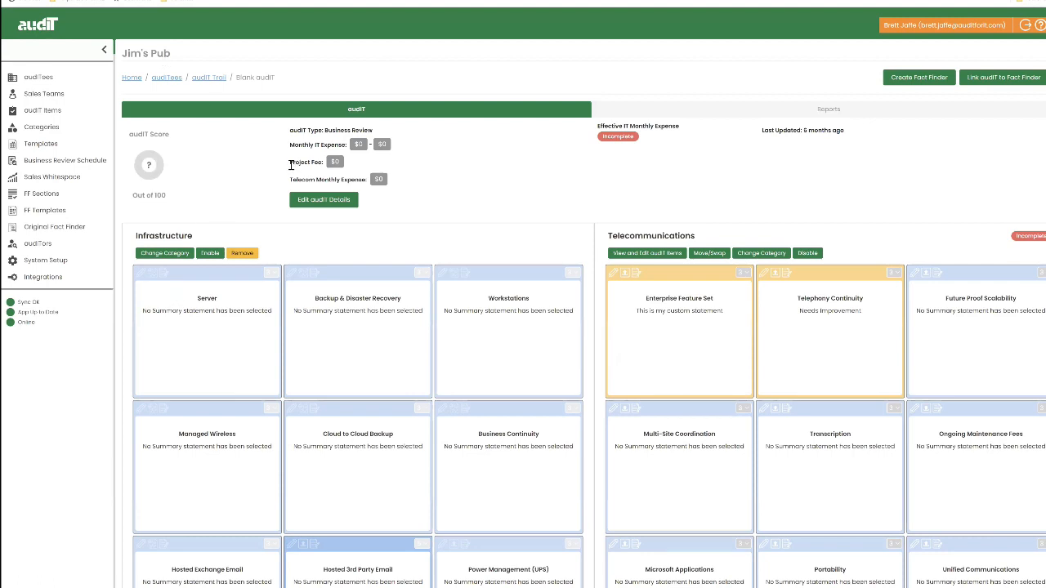
pyautogui.moveTo(289, 166); pyautogui.dragTo(323, 166)
pyautogui.click(167, 79)
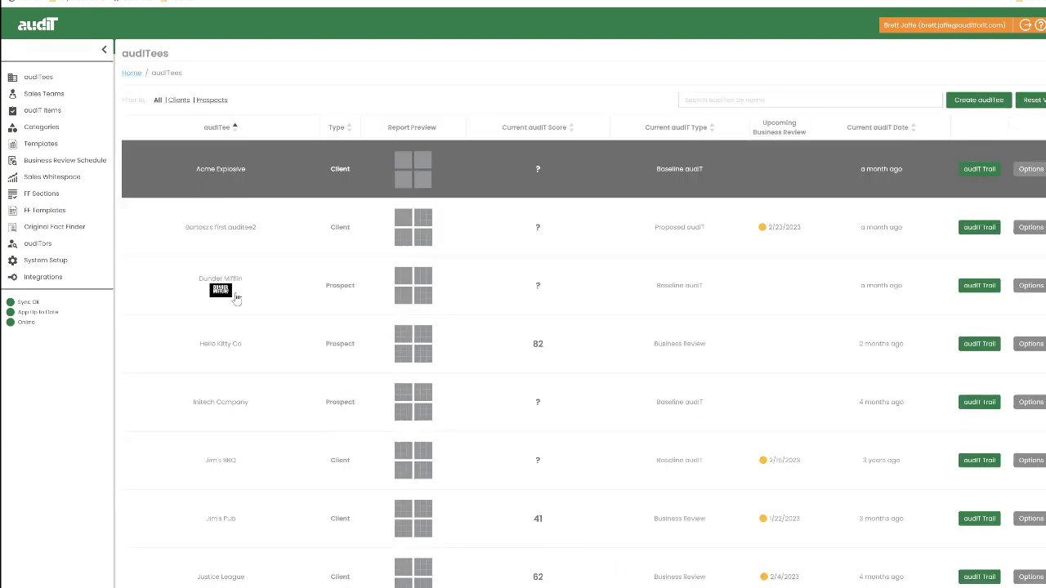
pyautogui.scroll(-1, 234, 299)
pyautogui.click(221, 572)
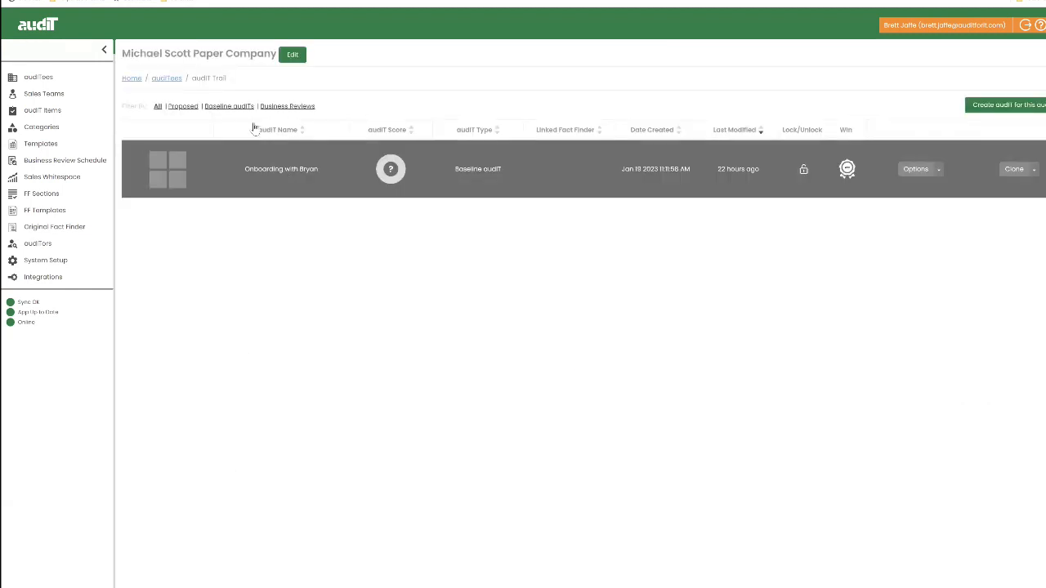
# Step: From the audITees list, open the report options of Ollivander's Wand Shoppe's Baseline - Current State audIT
pyautogui.click(166, 79)
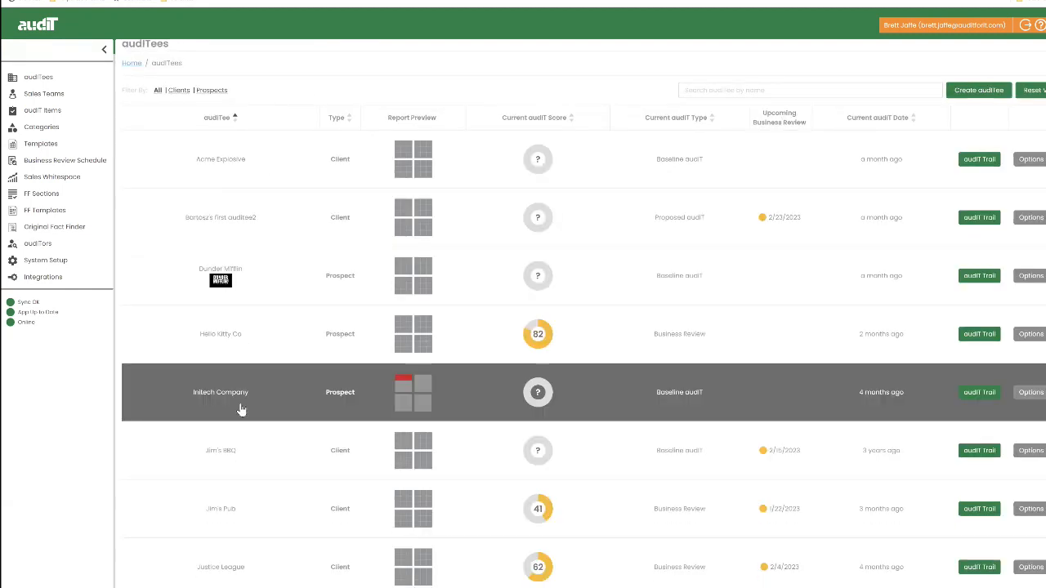
pyautogui.scroll(-5, 270, 408)
pyautogui.click(237, 285)
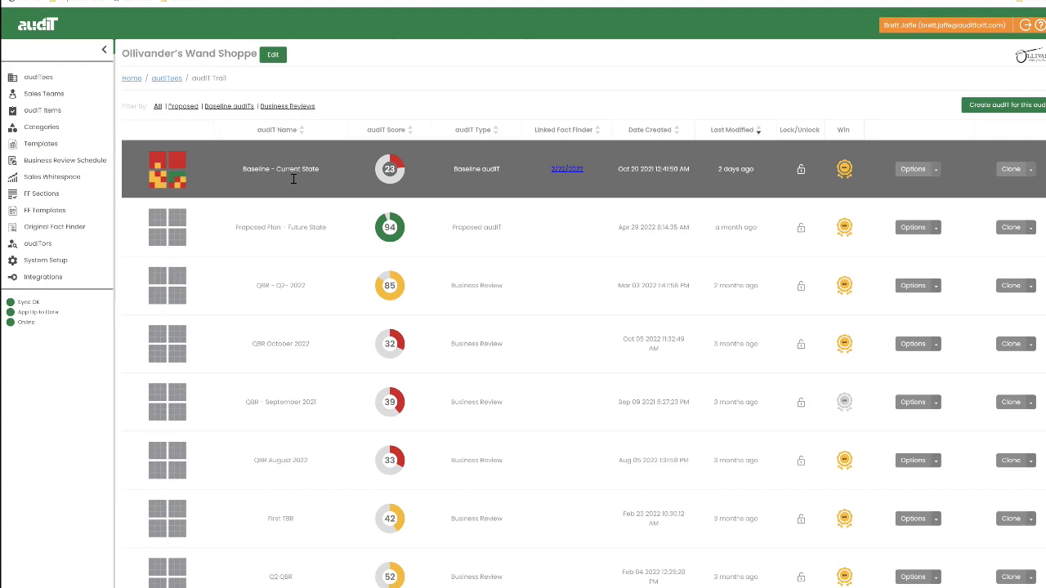
pyautogui.click(294, 179)
pyautogui.click(786, 116)
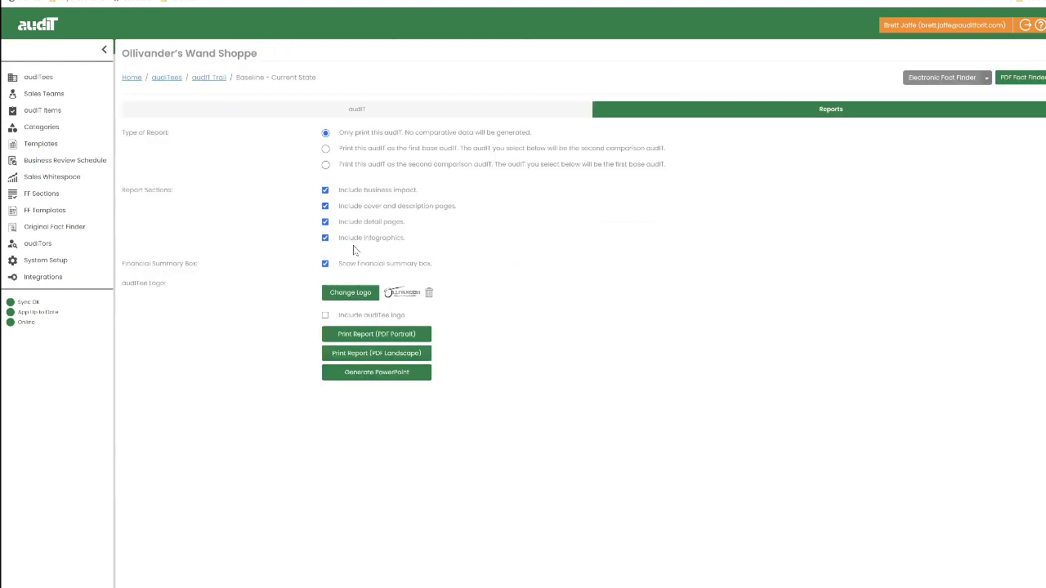
# Step: Include the audITee logo, compare this audIT as first base with Proposed Plan - Future State, and generate the portrait PDF report
pyautogui.click(325, 315)
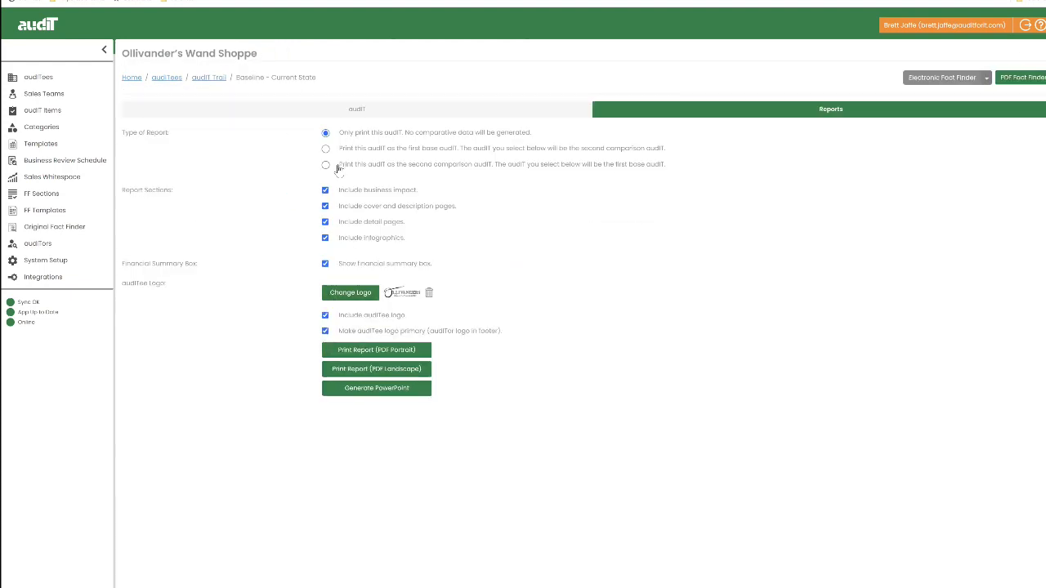
pyautogui.click(325, 148)
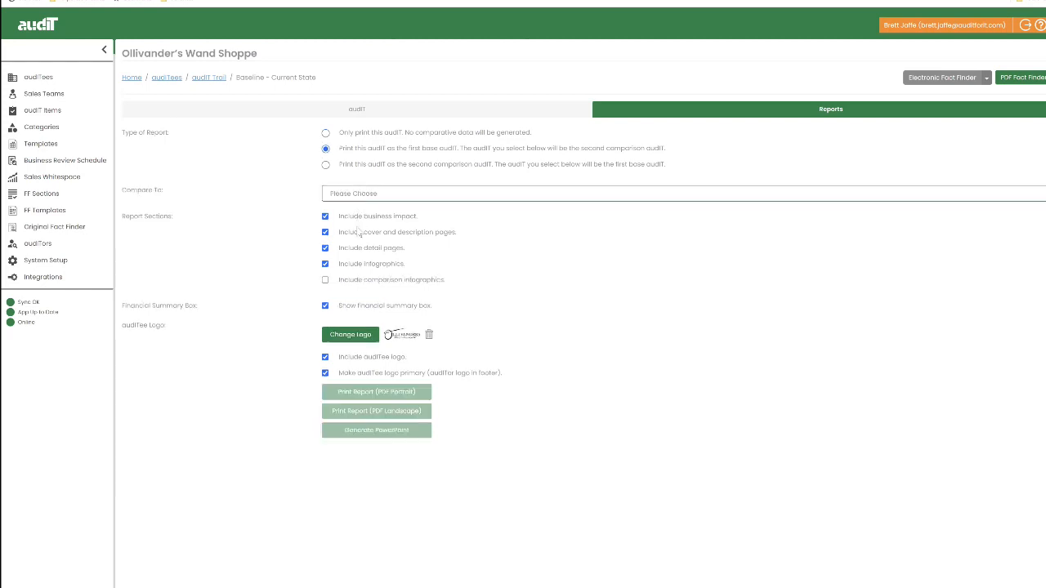
pyautogui.click(358, 193)
pyautogui.click(360, 234)
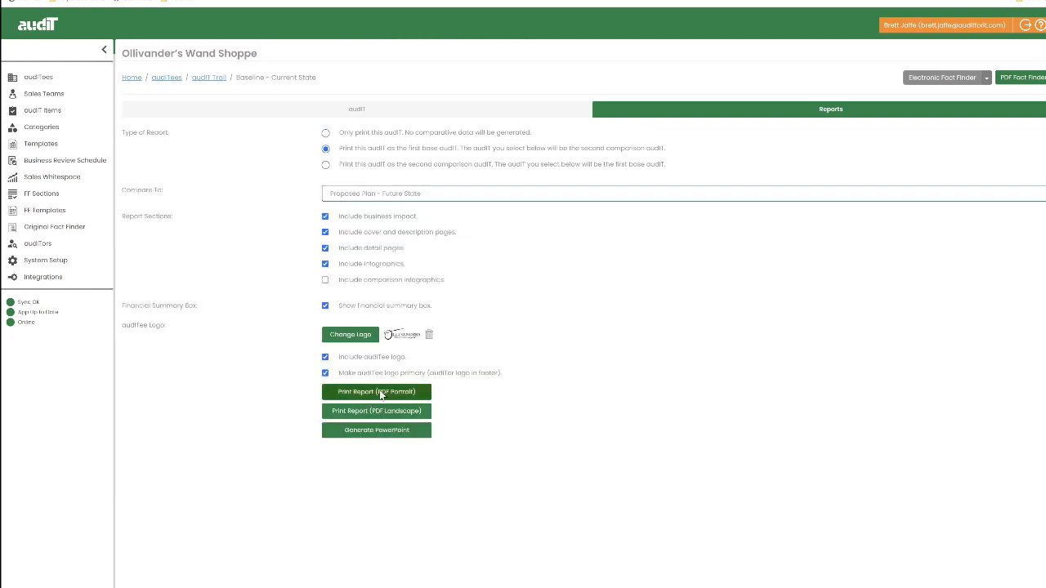
pyautogui.click(378, 392)
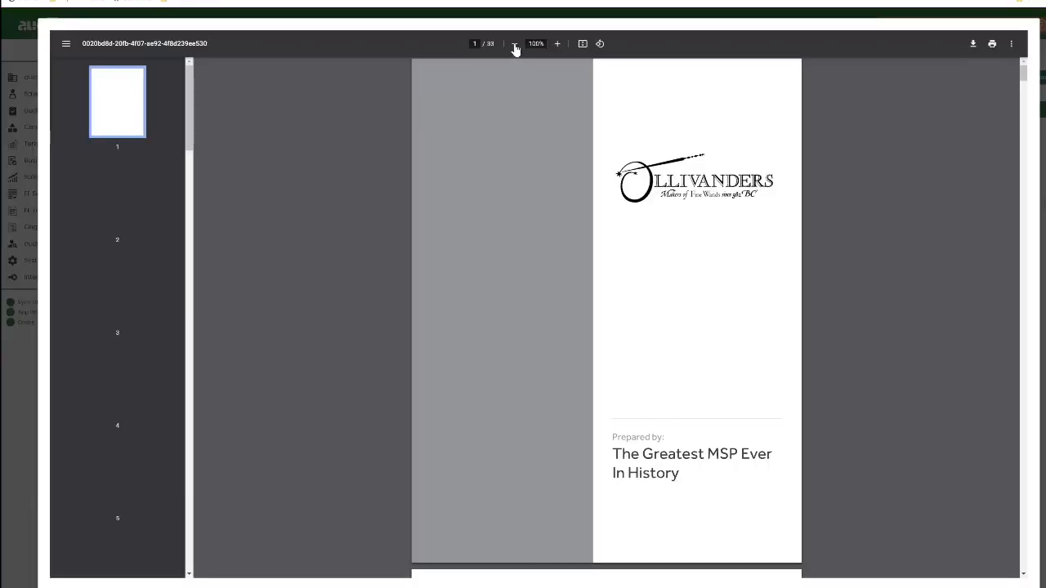
# Step: Examine the Comparative Analysis on the report's last page at 150% zoom, including the Project Fee in the financial summary
pyautogui.scroll(-20, 124, 534)
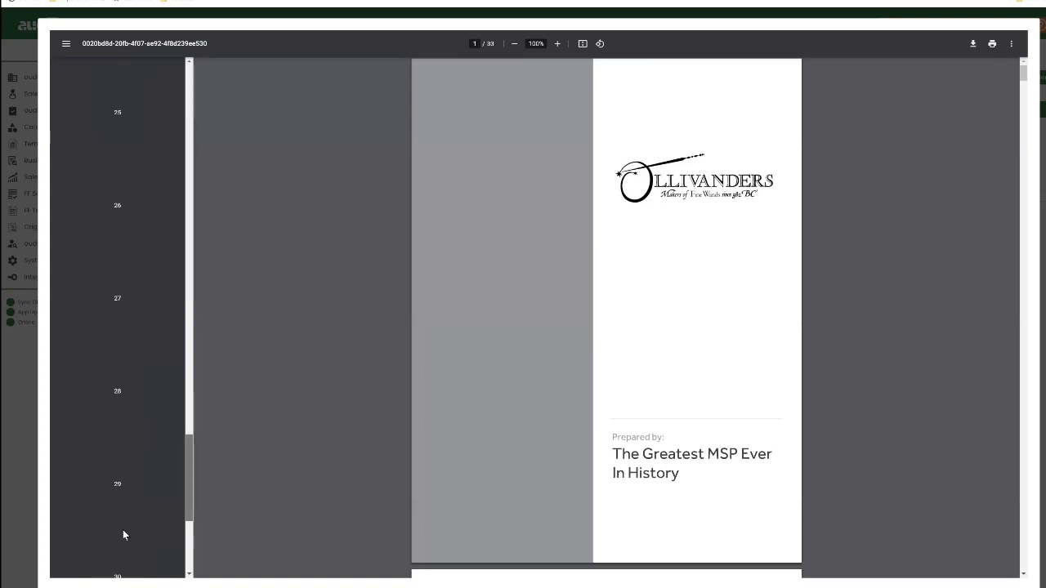
pyautogui.scroll(-3, 122, 534)
pyautogui.click(118, 525)
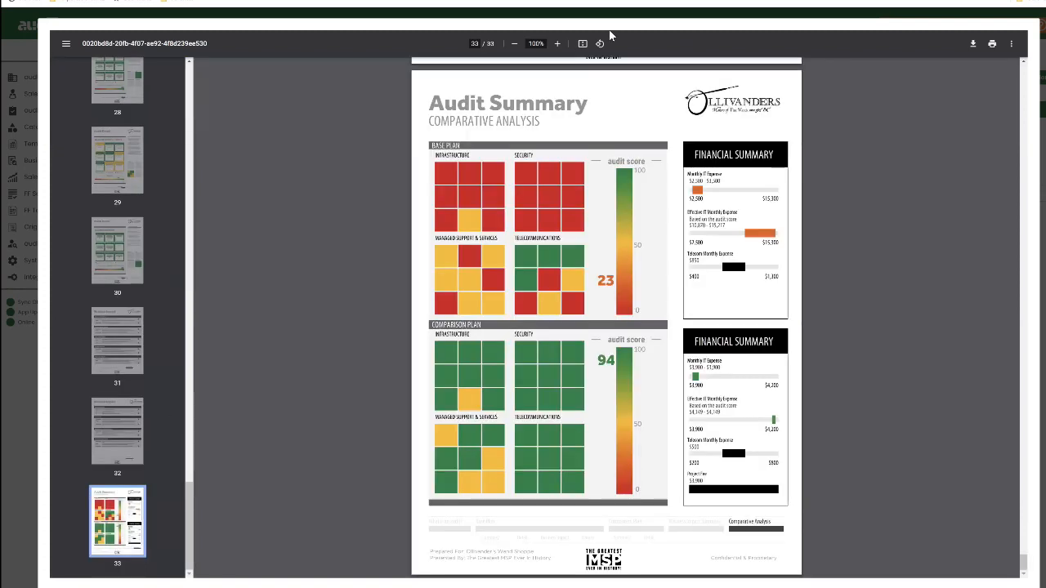
pyautogui.click(557, 43)
pyautogui.click(557, 43)
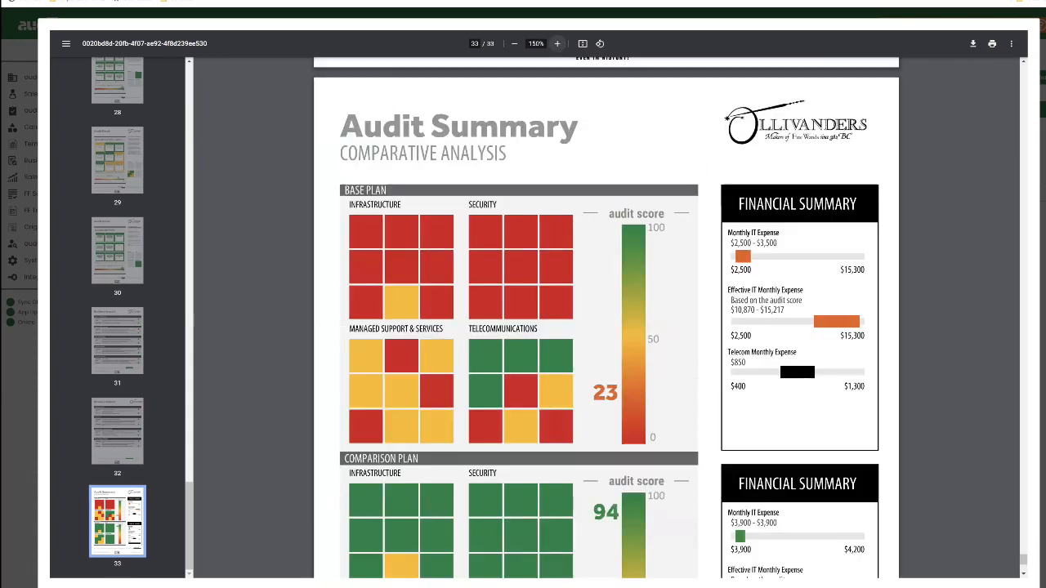
pyautogui.click(557, 43)
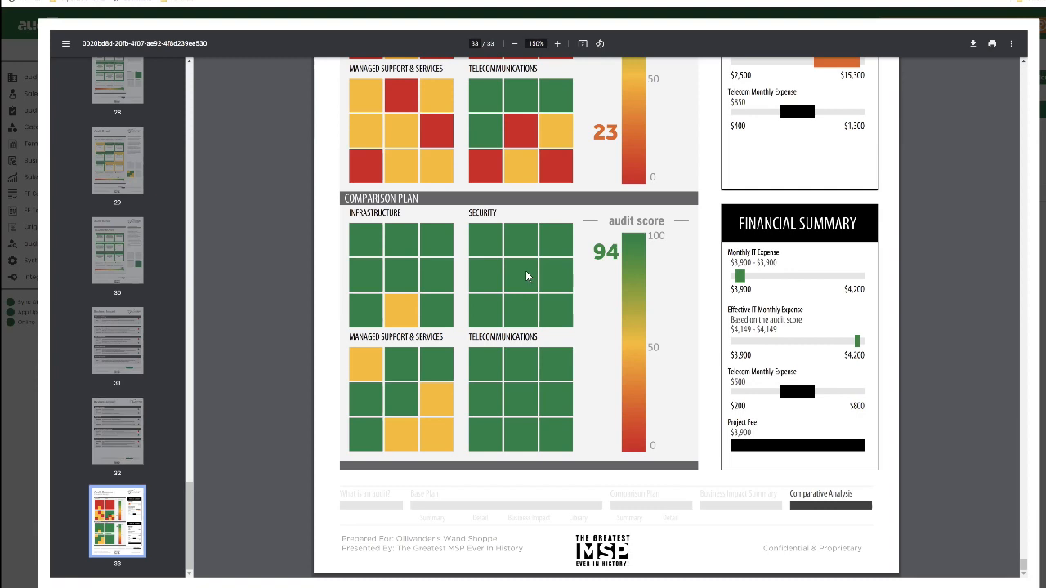
pyautogui.scroll(2, 525, 271)
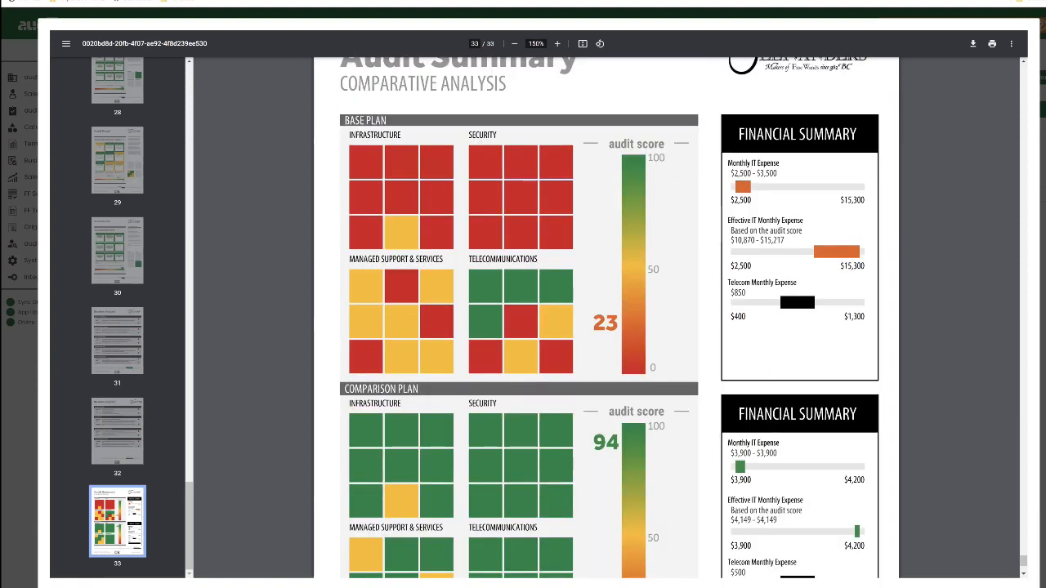
# Step: Examine the Baseline Plan summary page with its color legend and financial summary, and close the report preview
pyautogui.scroll(5, 605, 317)
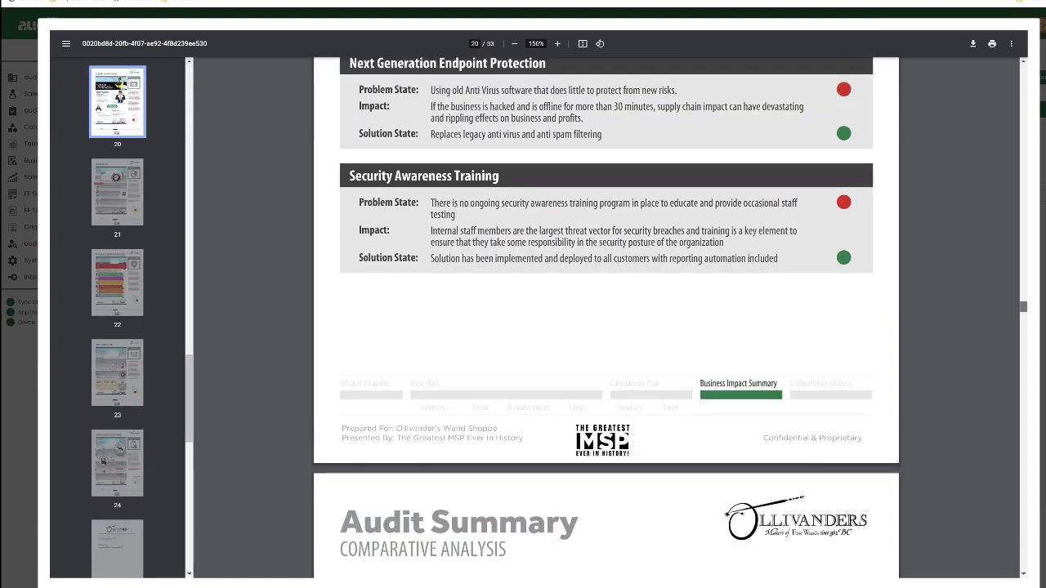
pyautogui.press('Home')
pyautogui.scroll(-5, 630, 216)
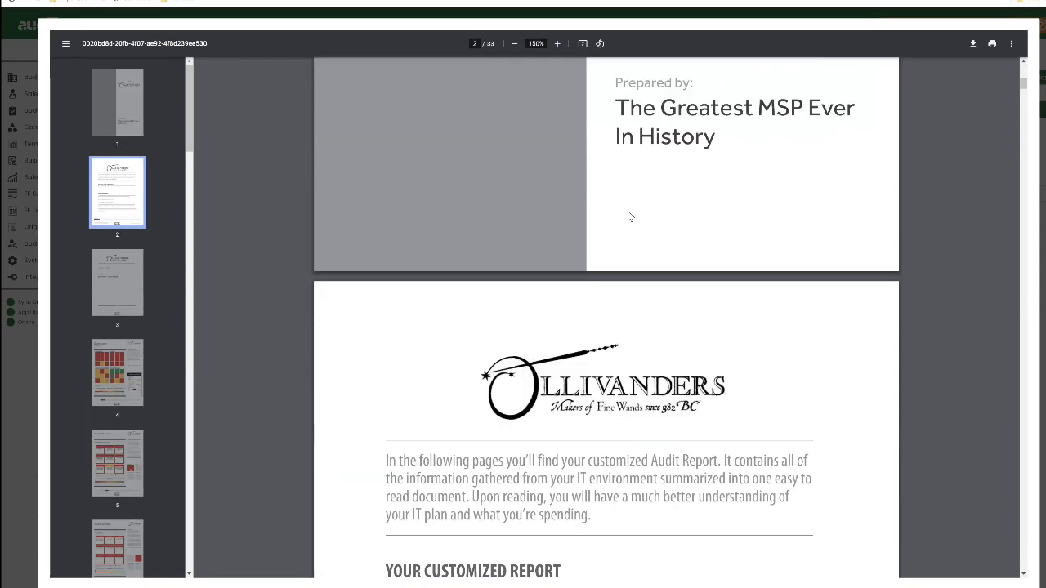
pyautogui.scroll(-15, 630, 216)
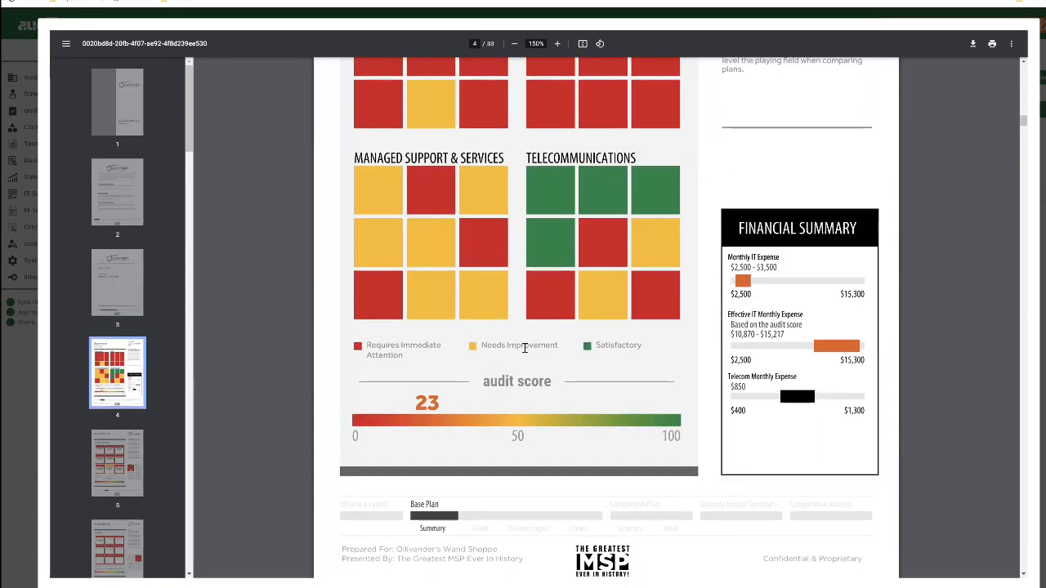
pyautogui.scroll(3, 615, 348)
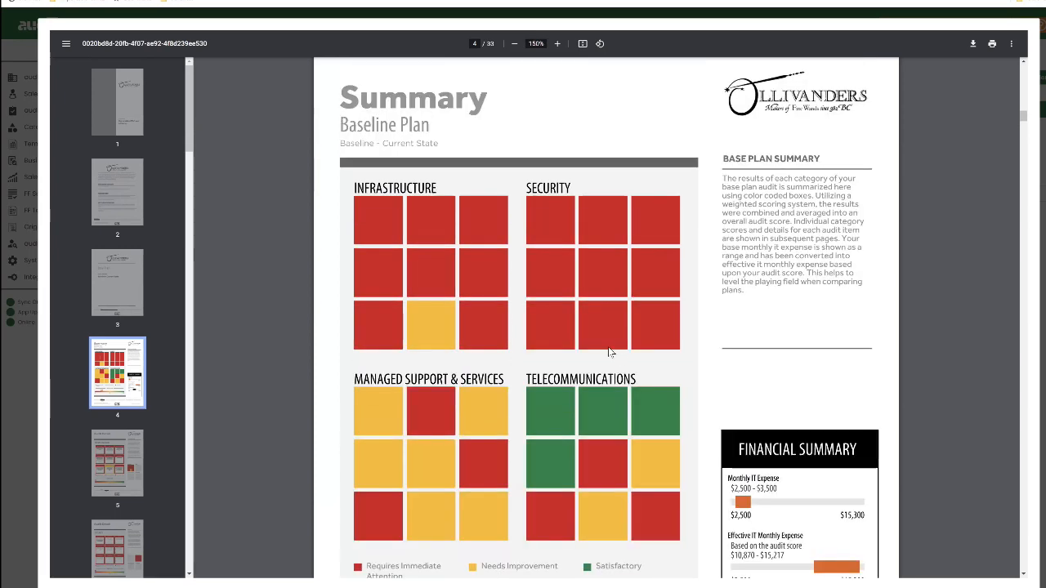
pyautogui.scroll(-2, 609, 351)
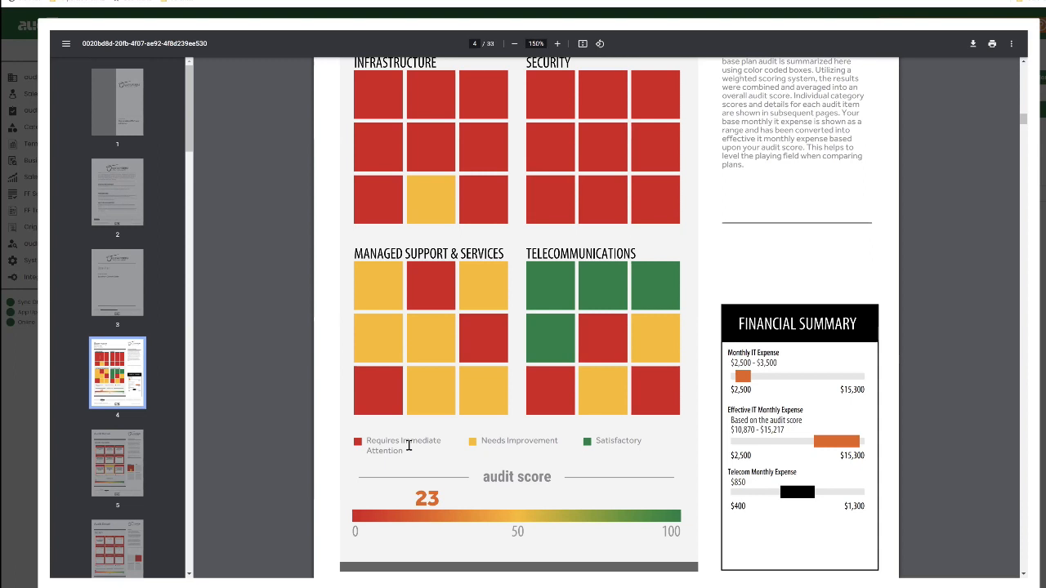
pyautogui.press('Escape')
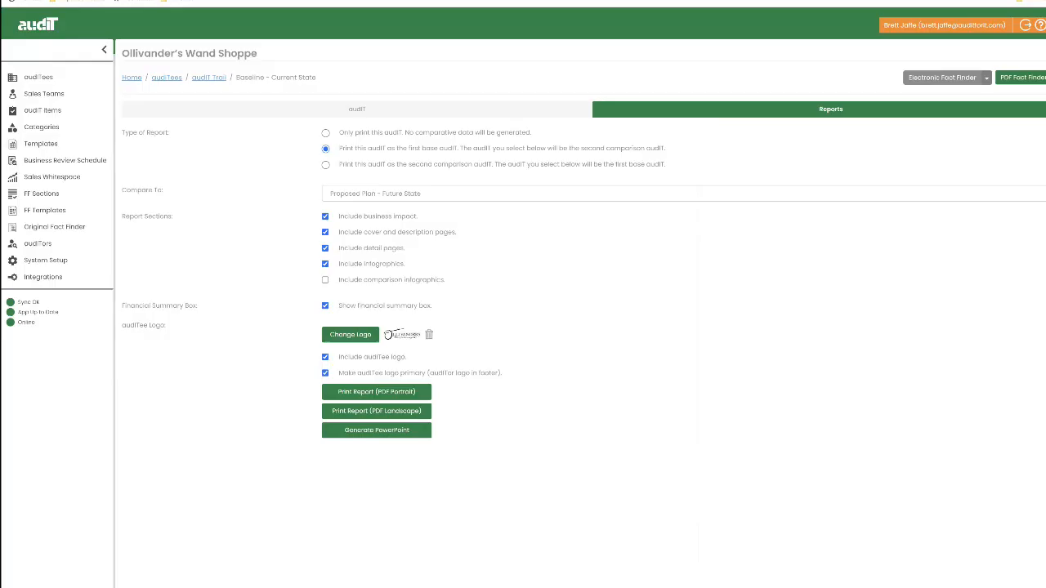